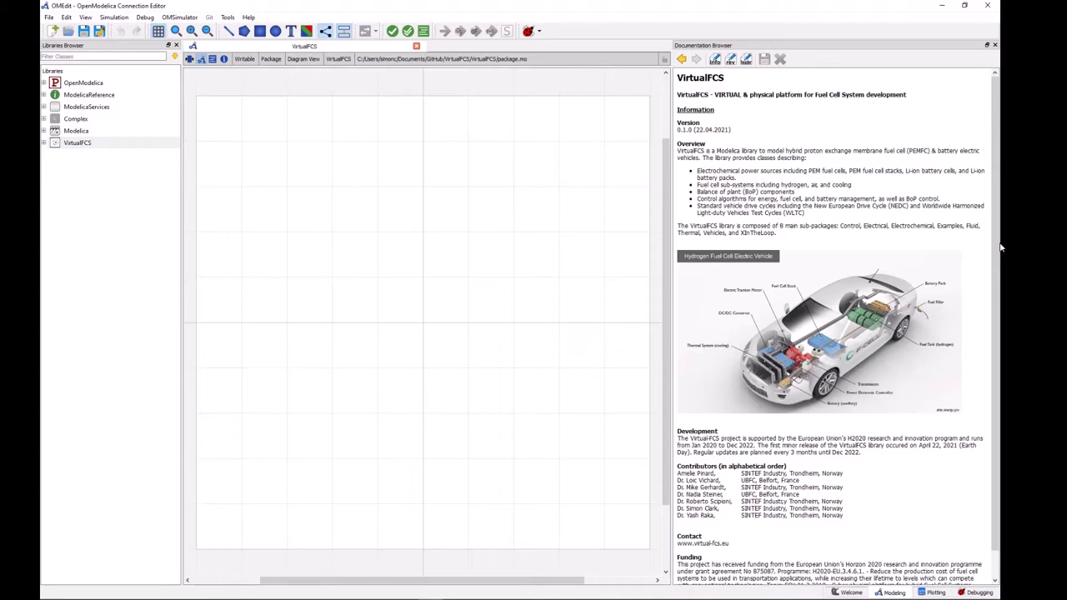
Step: Expand VirtualFCS > Examples in the Libraries Browser and select PolarizeFuelCellStack
left_click(44, 144)
left_click(50, 191)
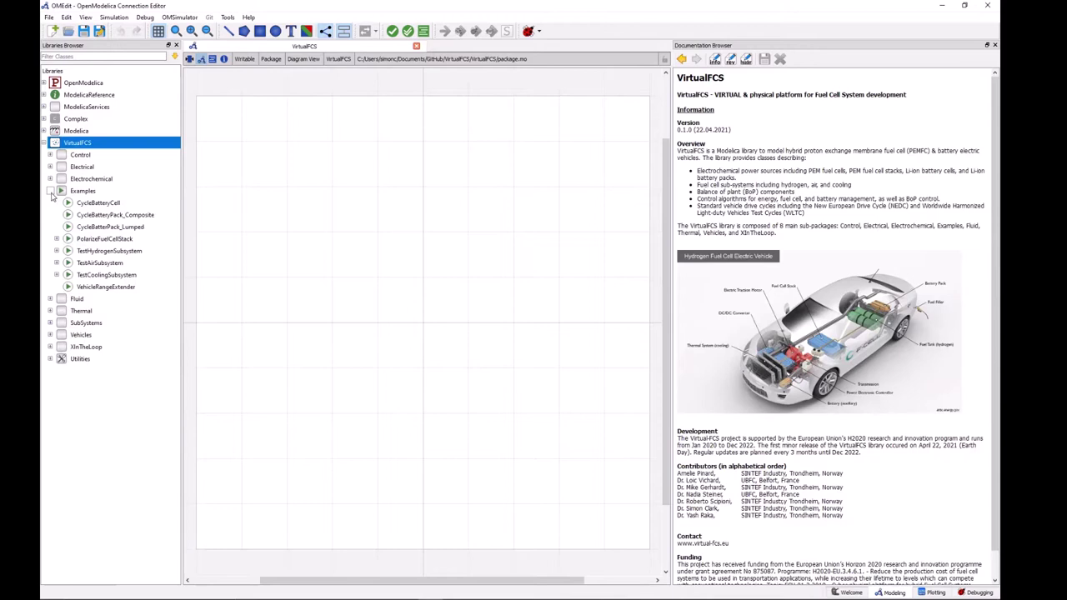
left_click(105, 239)
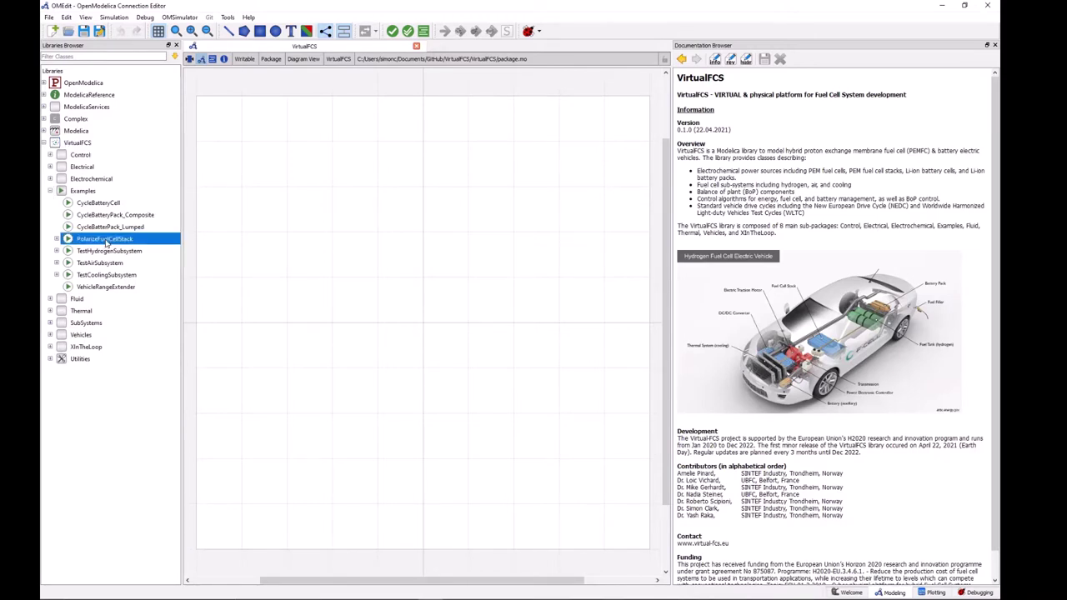
Step: Open the PolarizeFuelCellStack model and select the fuel cell stack block in its diagram
double_click(119, 241)
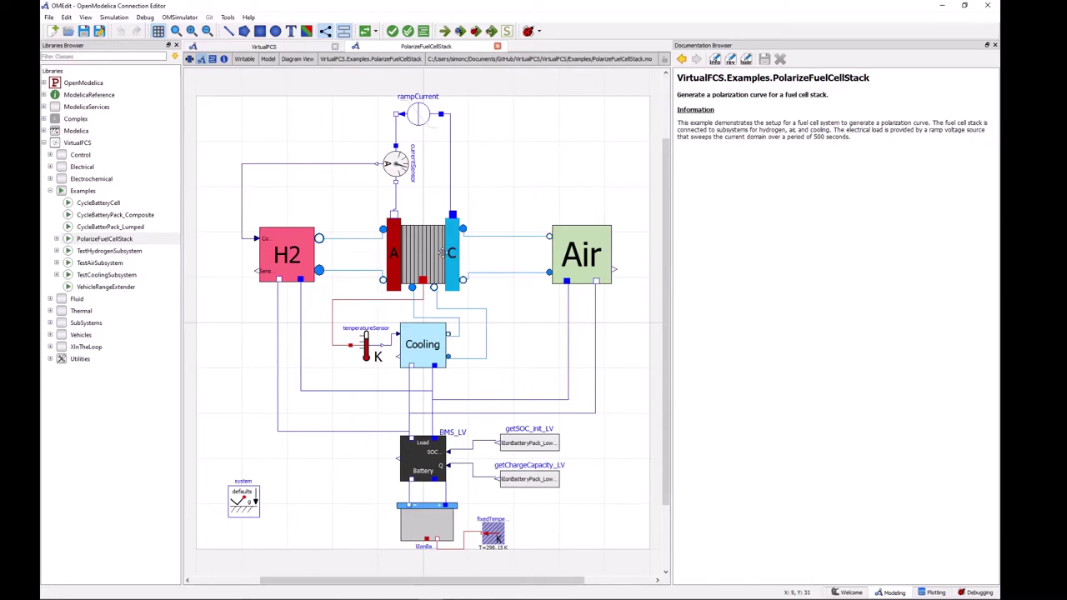
left_click(436, 249)
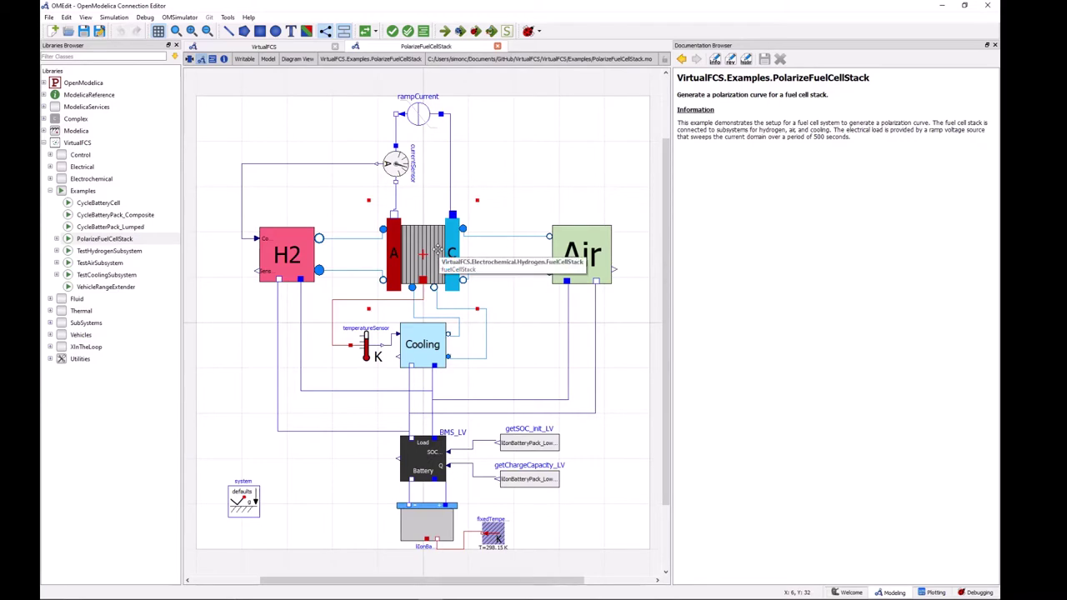
Step: Open the fuel cell stack's FuelCellStack class with Open Class from its context menu
right_click(437, 250)
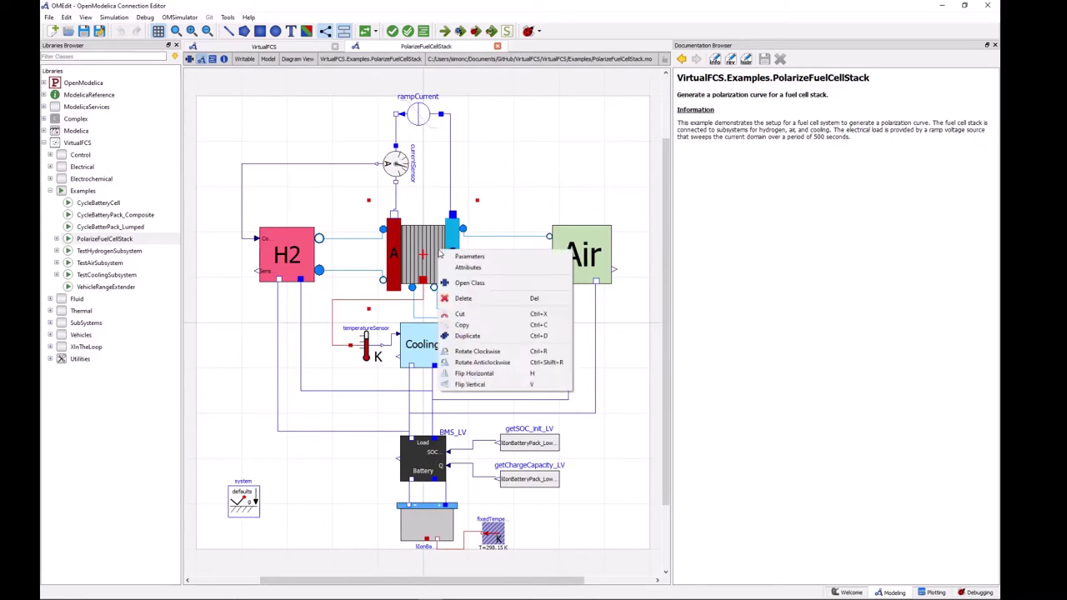
left_click(475, 284)
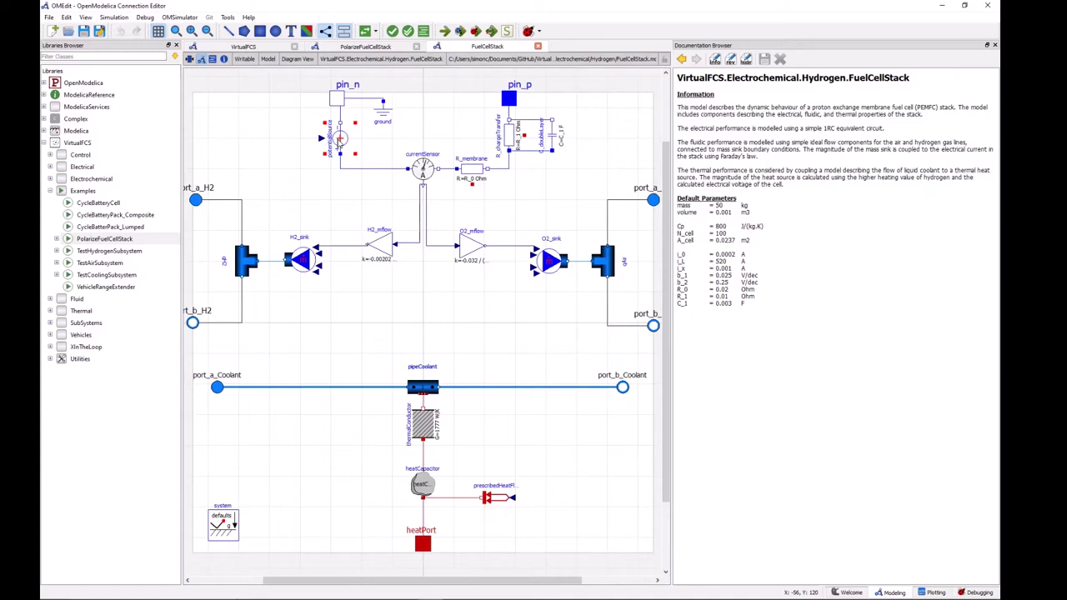
left_click(339, 139)
left_click(481, 172)
left_click(394, 244)
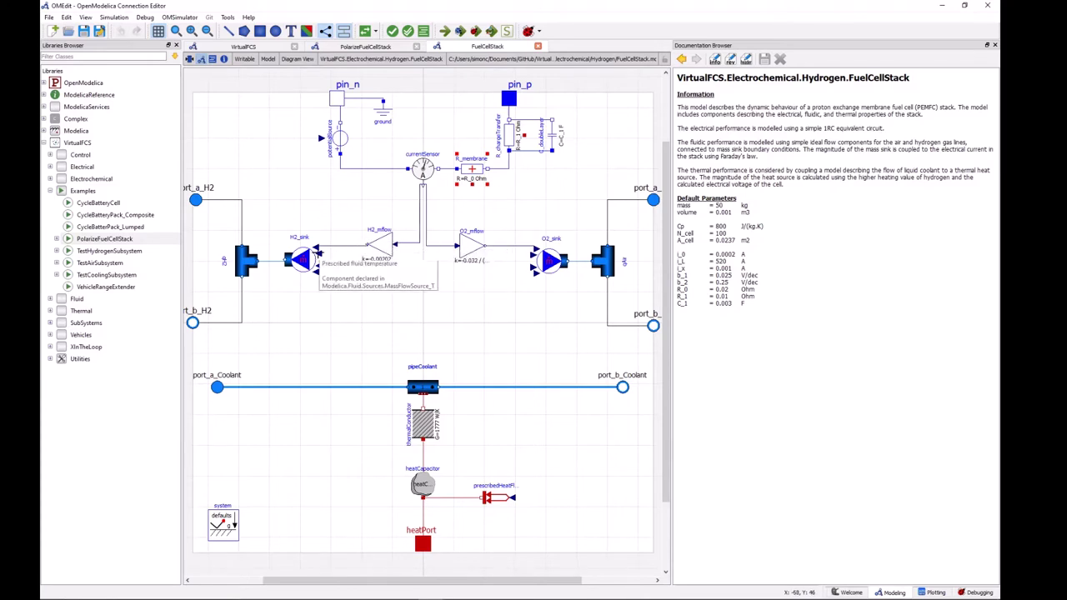
key("Escape")
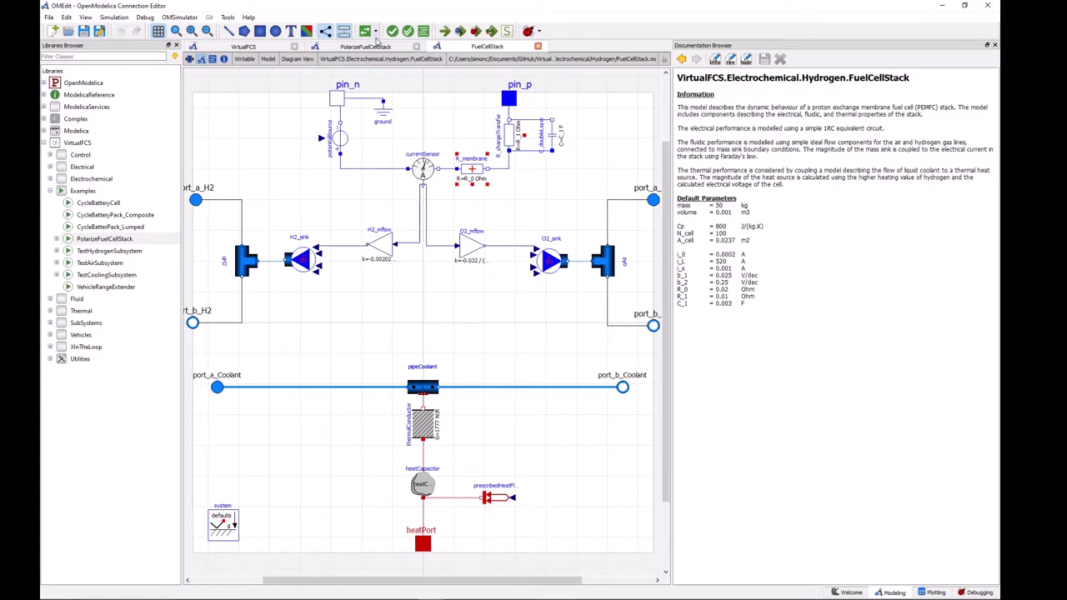
Step: Switch back to the PolarizeFuelCellStack tab
left_click(376, 47)
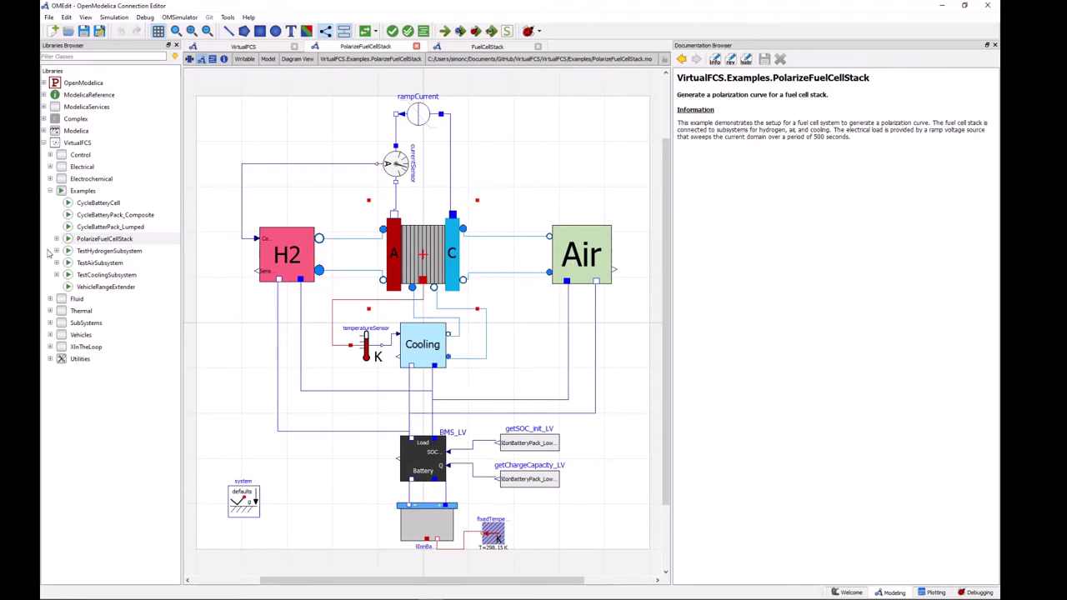
Step: Browse SubSystemHydrogen and TestHydrogenSubsystem under SubSystems > Hydrogen, then select the rampCurrent source
left_click(50, 324)
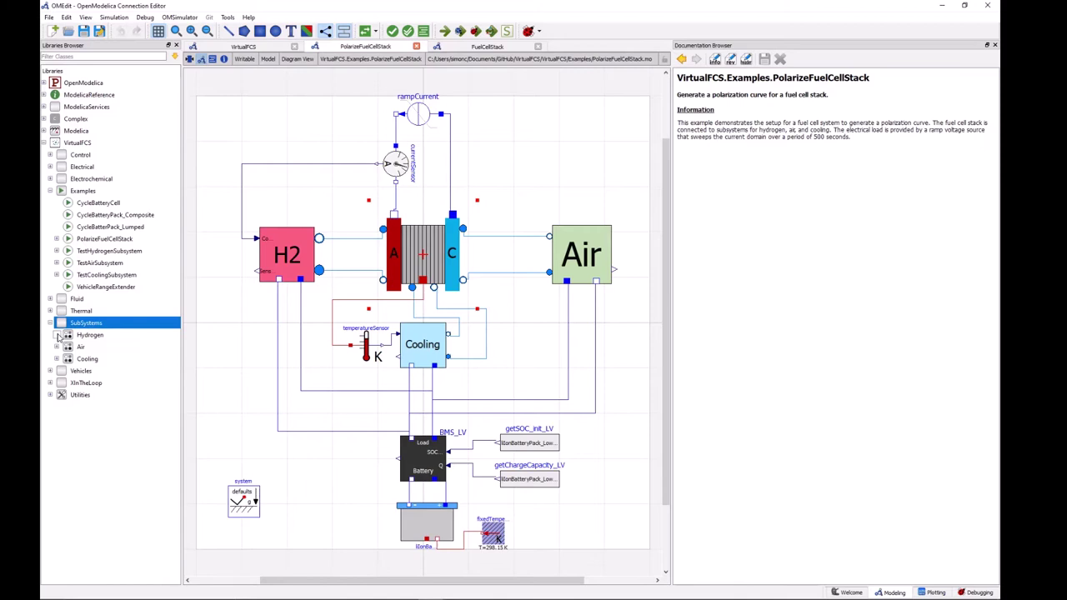
left_click(55, 334)
left_click(125, 348)
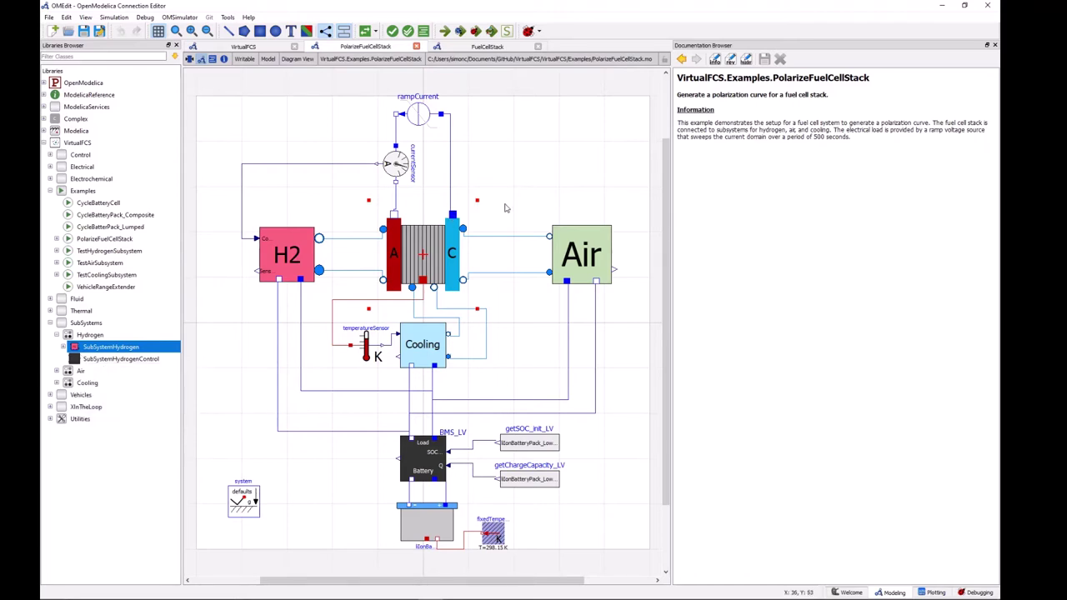
left_click(560, 184)
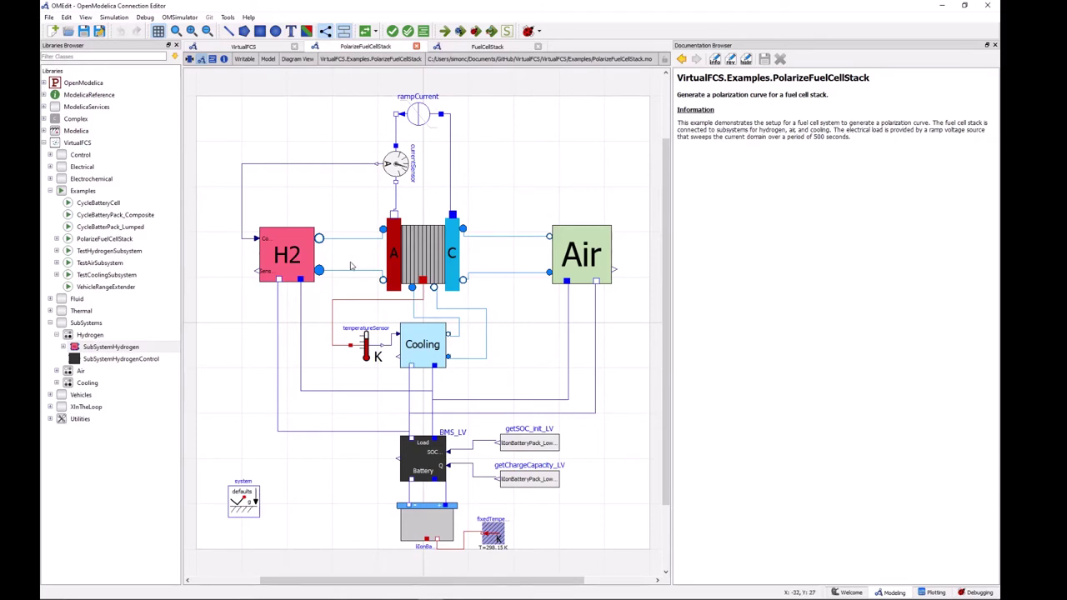
left_click(98, 251)
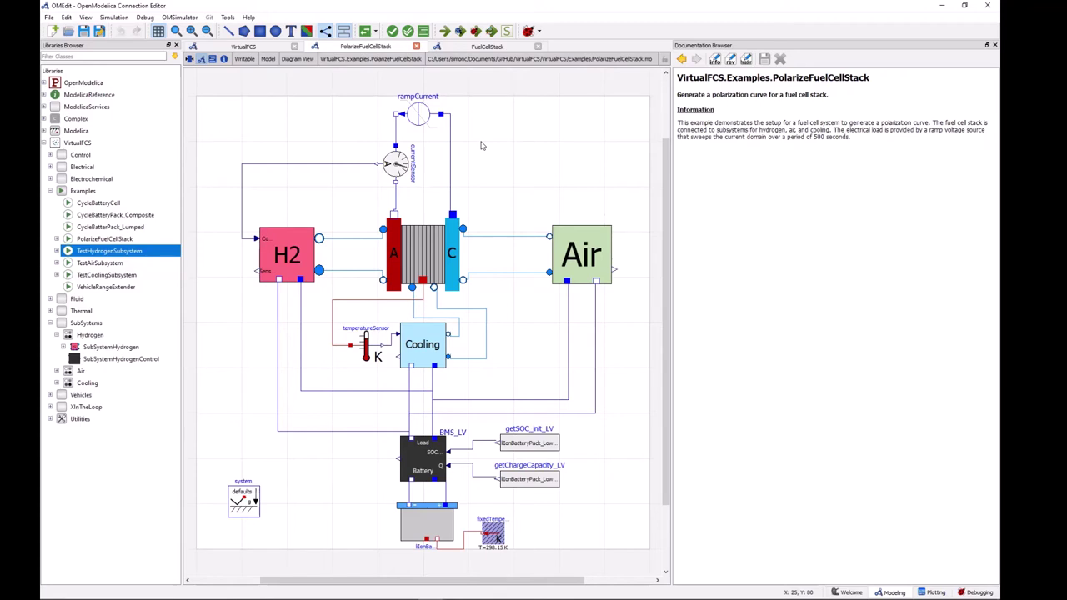
left_click(420, 114)
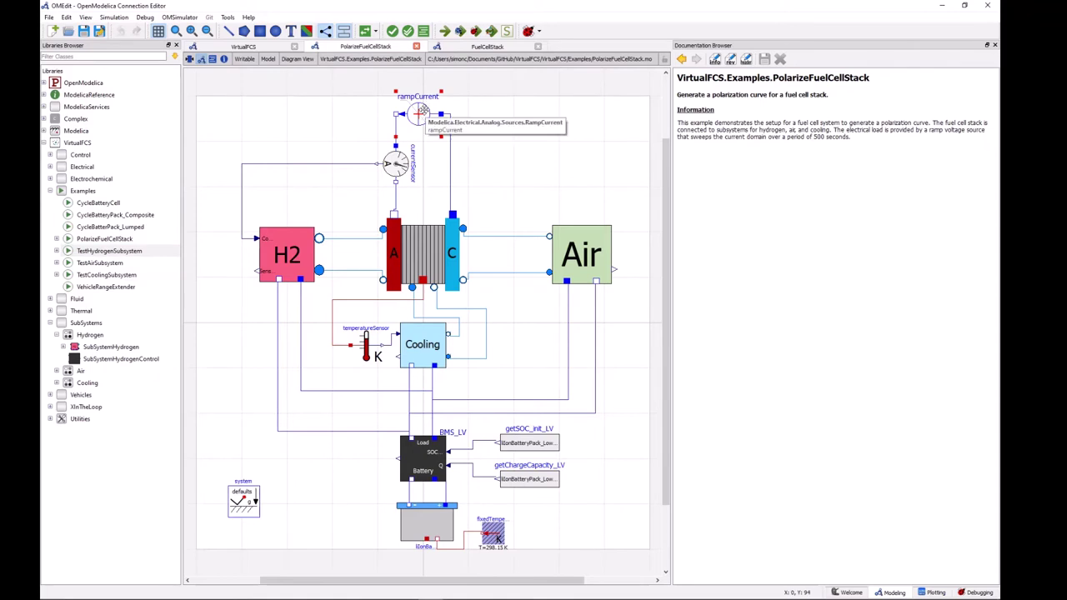
double_click(423, 111)
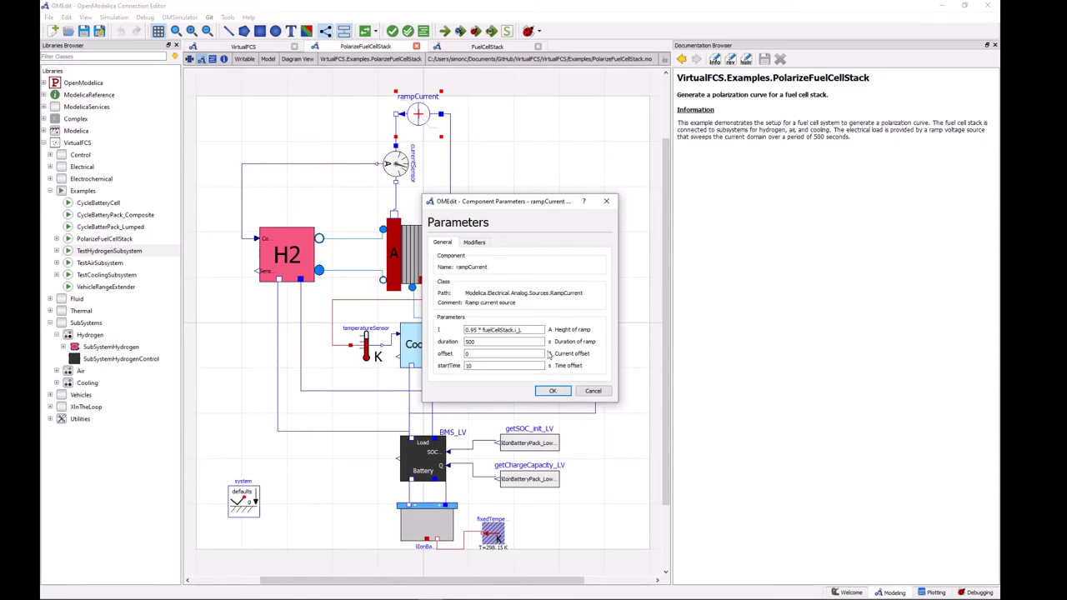
left_click_drag(528, 330, 450, 330)
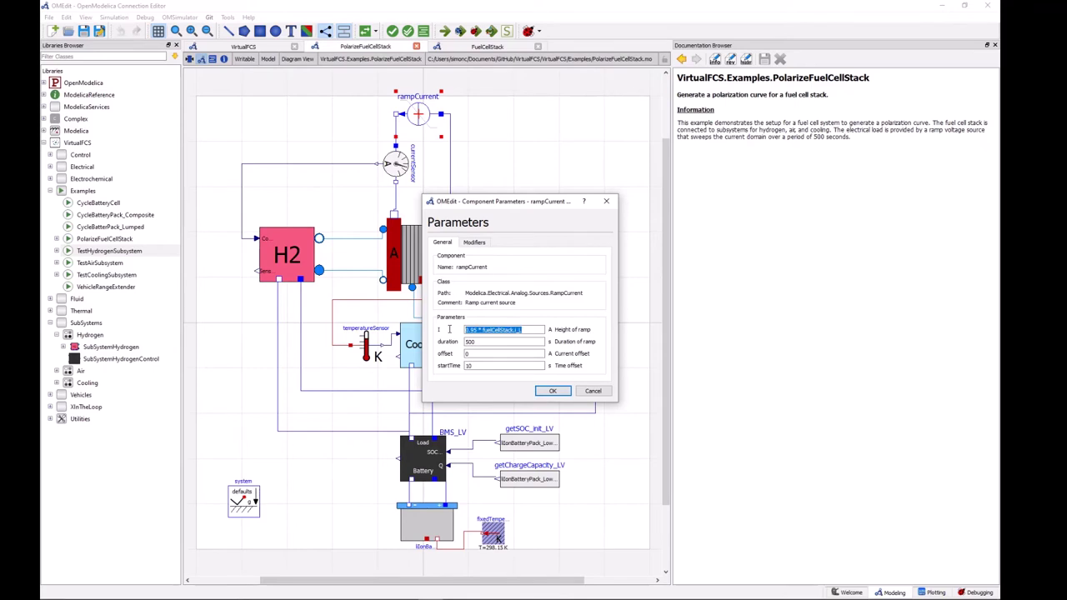
left_click(494, 340)
left_click_drag(520, 330, 483, 332)
double_click(470, 342)
left_click(476, 367)
left_click_drag(477, 367, 443, 368)
left_click(542, 393)
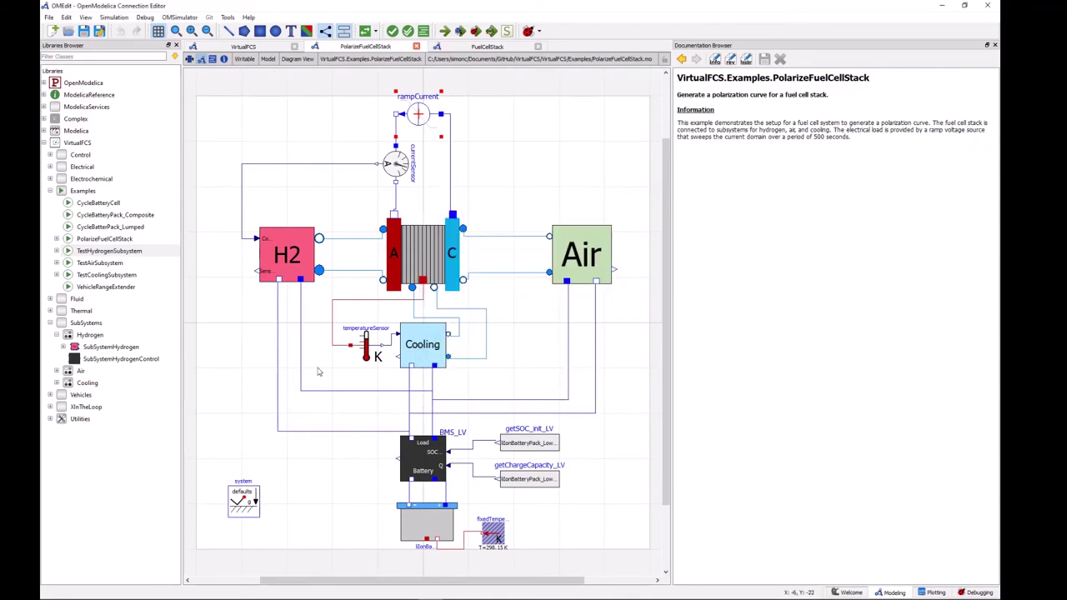
Step: In Simulation Setup, set stop time 510 s and interval 1 s, then simulate
left_click(507, 35)
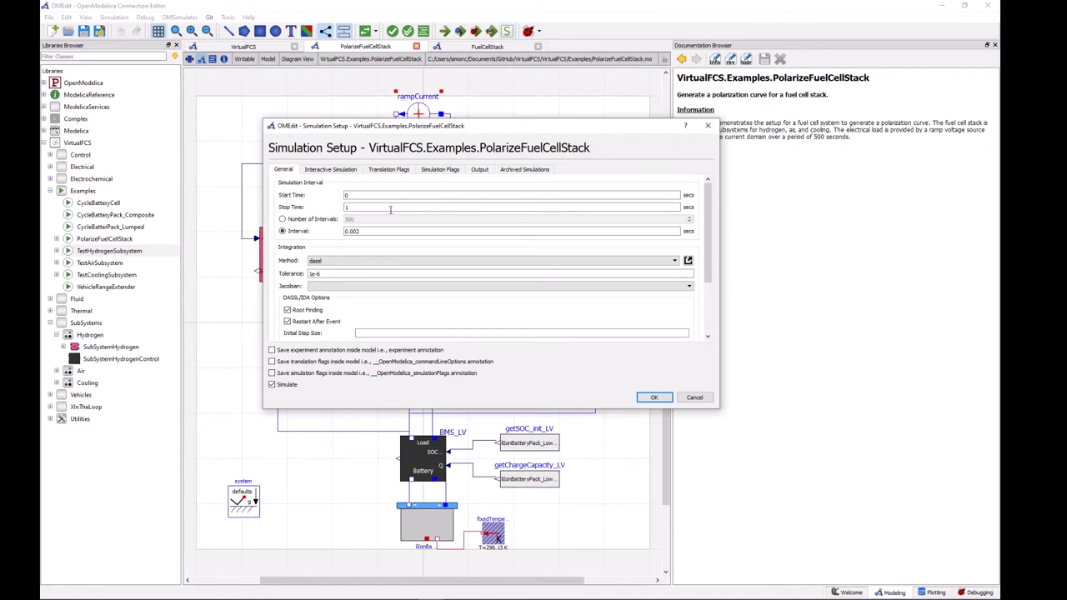
left_click_drag(444, 131, 597, 195)
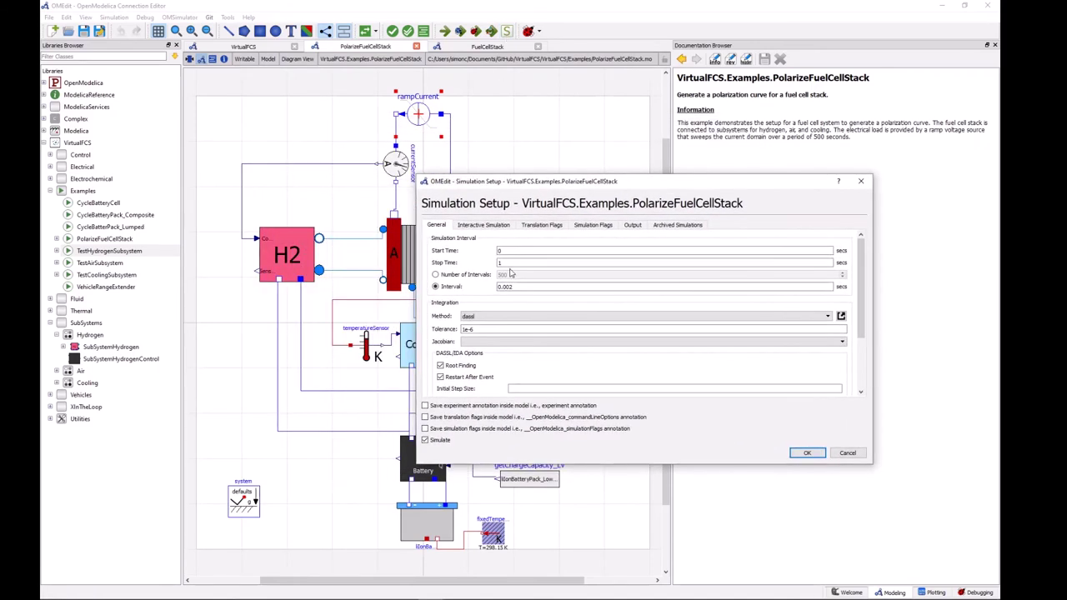
left_click_drag(512, 263, 437, 264)
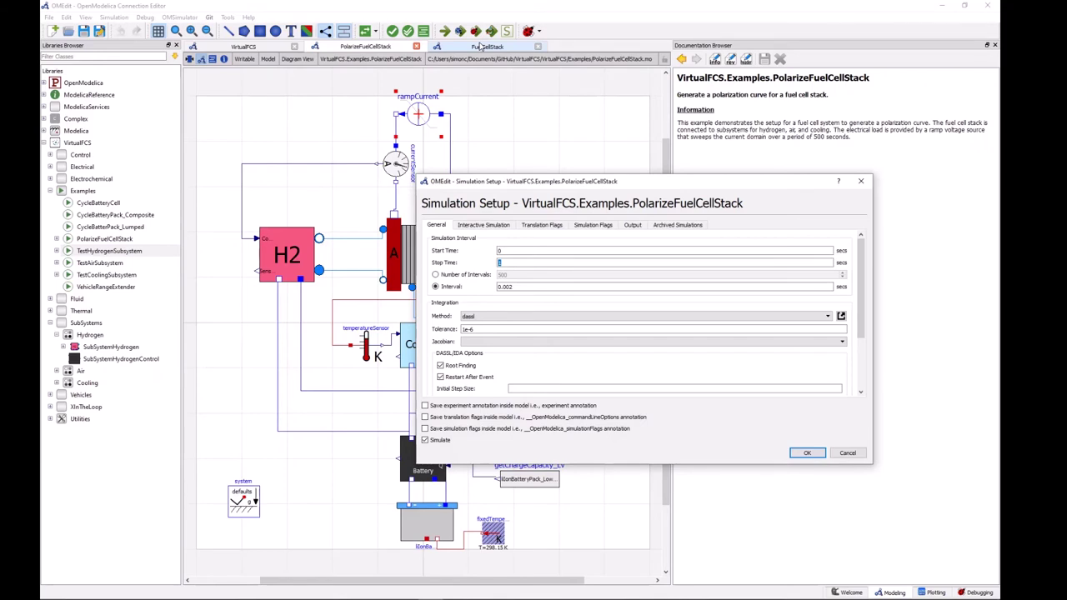
type("510")
left_click_drag(512, 286, 356, 285)
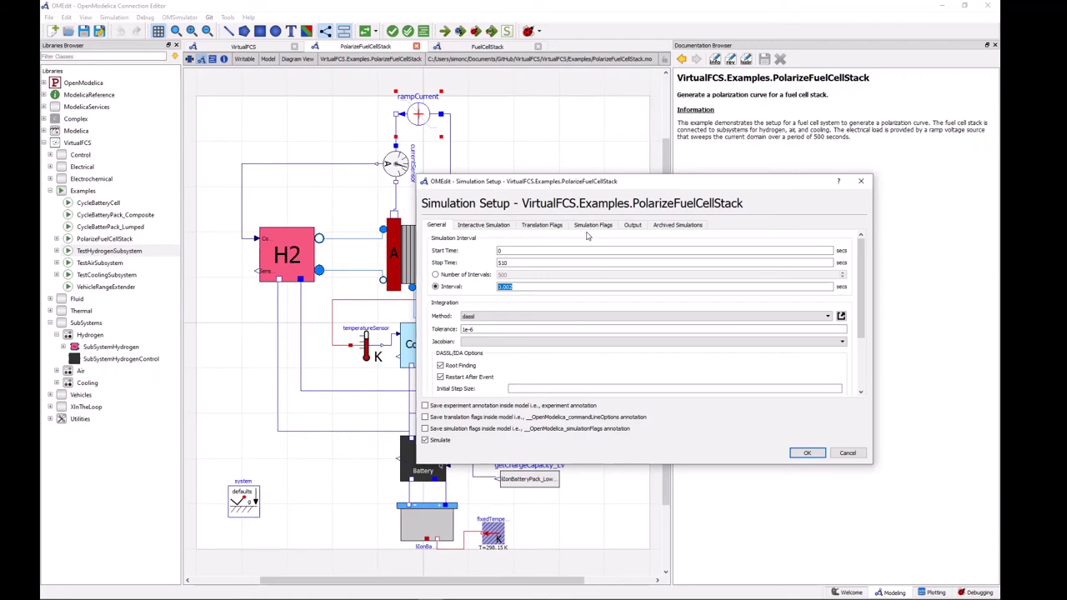
type("1")
left_click(561, 263)
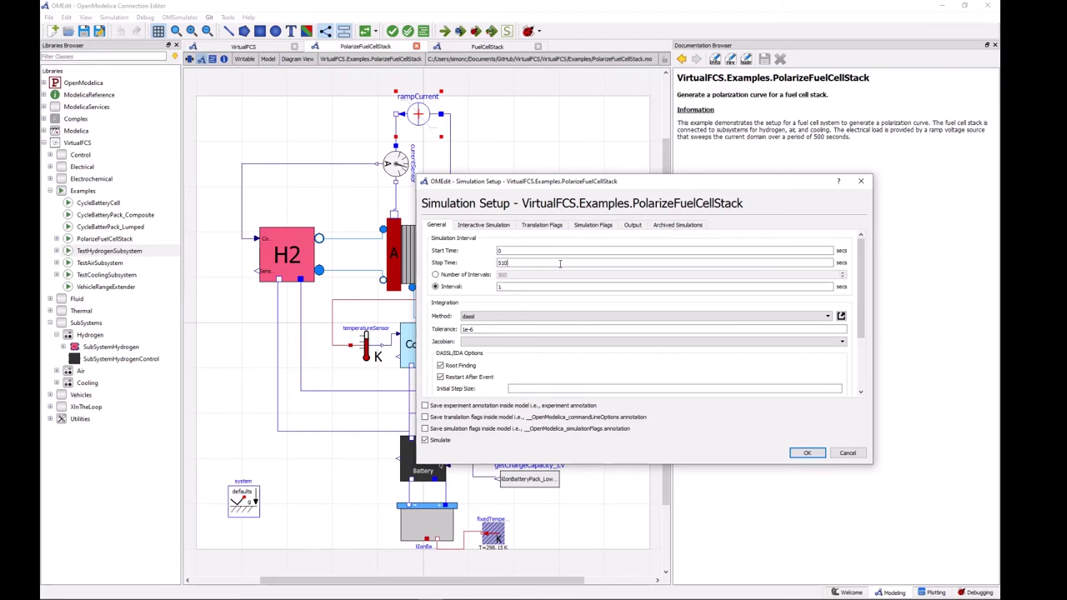
double_click(501, 262)
double_click(499, 285)
left_click(806, 455)
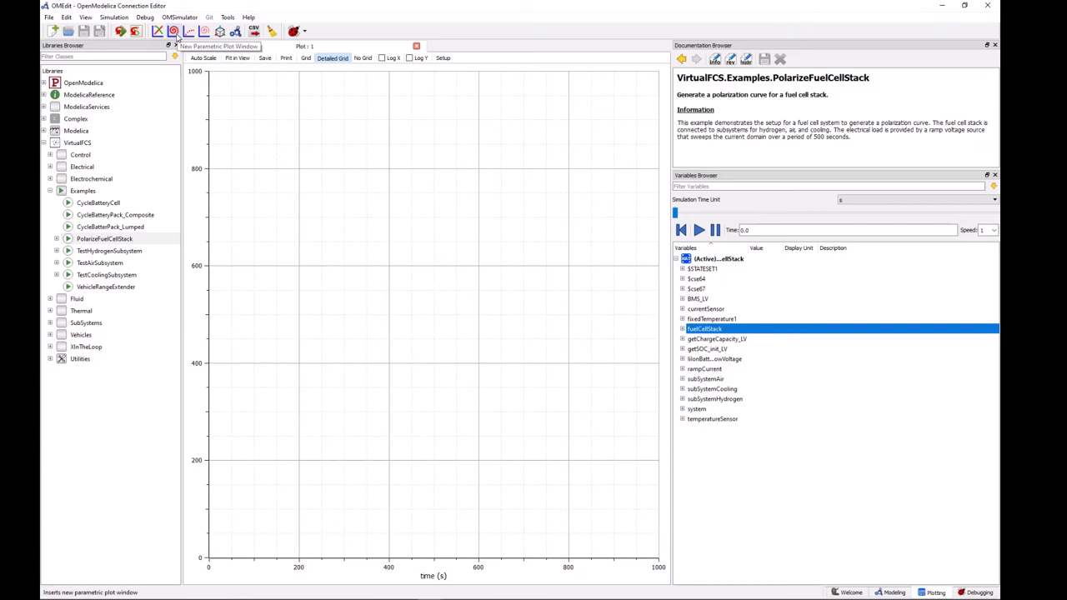
Step: In a new parametric plot, plot fuelCellStack pin_p.v against currentSensor.i
left_click(173, 32)
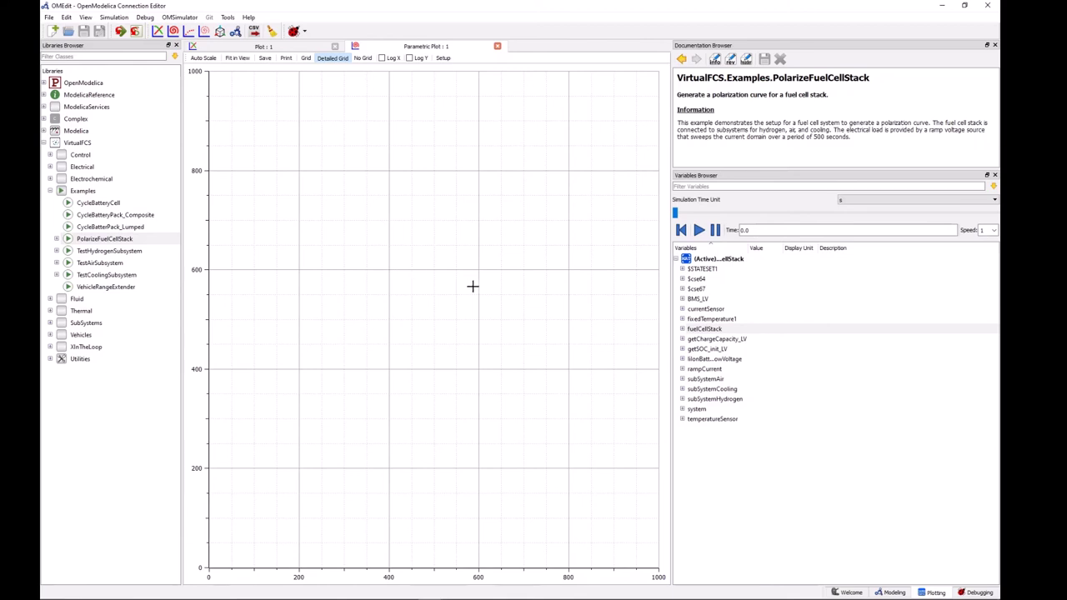
left_click(682, 330)
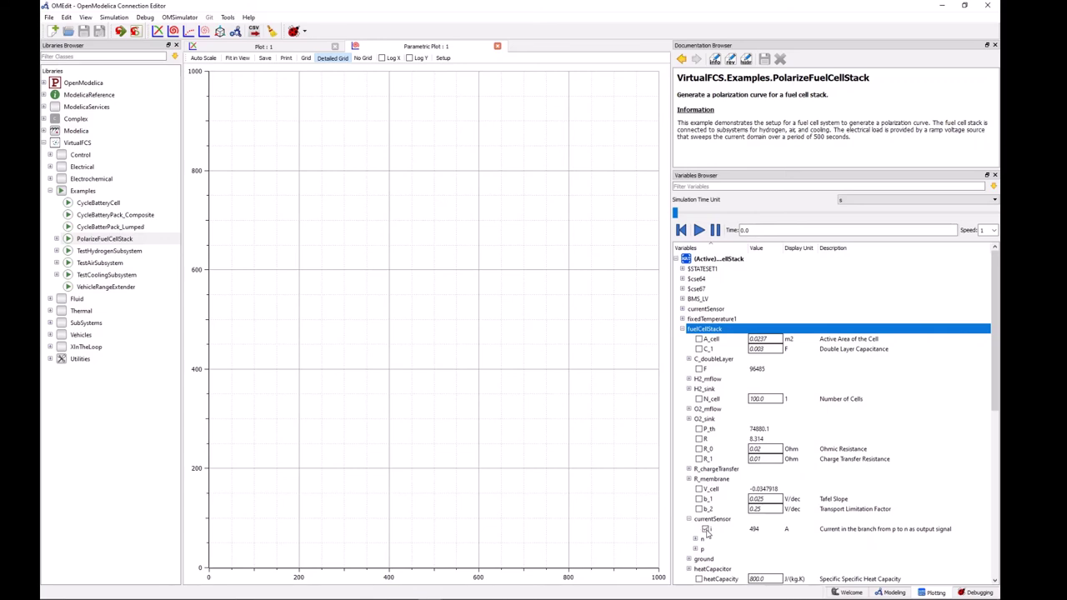
left_click(705, 530)
scroll(705, 482, "down", 2)
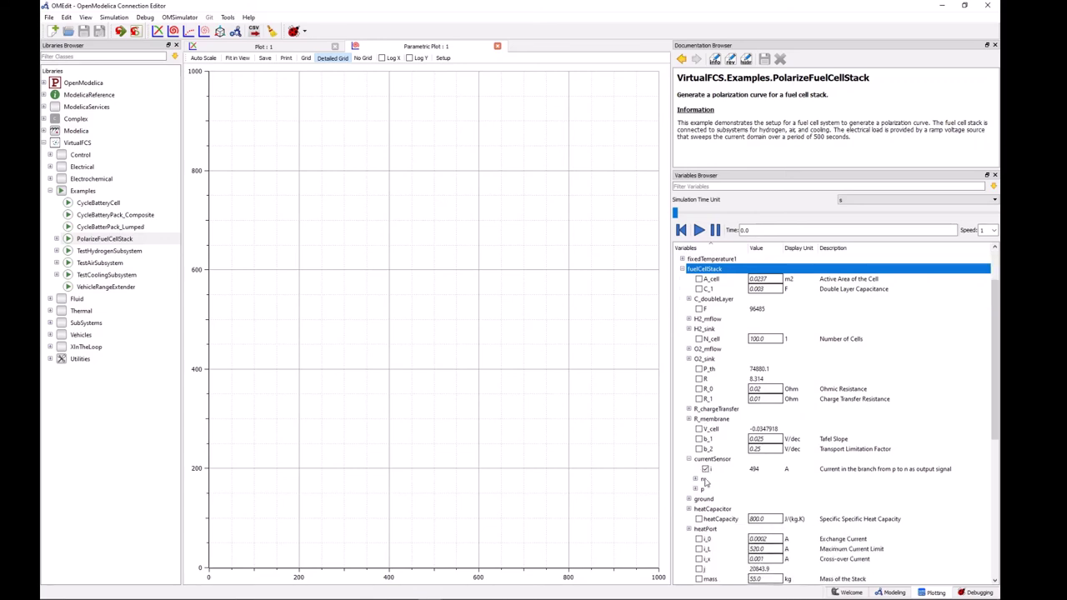
scroll(705, 481, "down", 2)
scroll(709, 495, "down", 1)
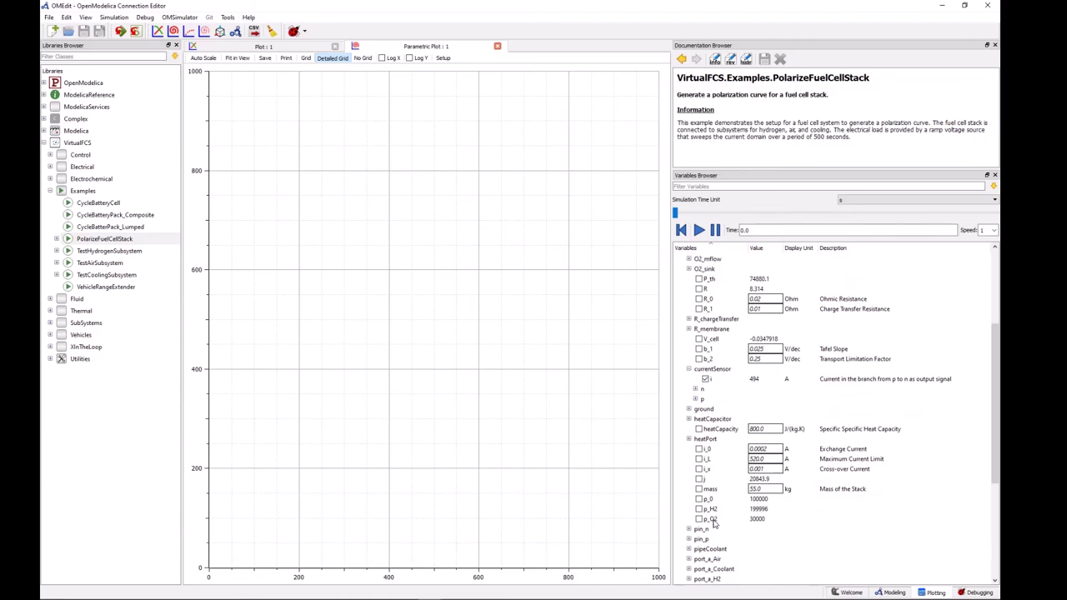
scroll(714, 523, "down", 2)
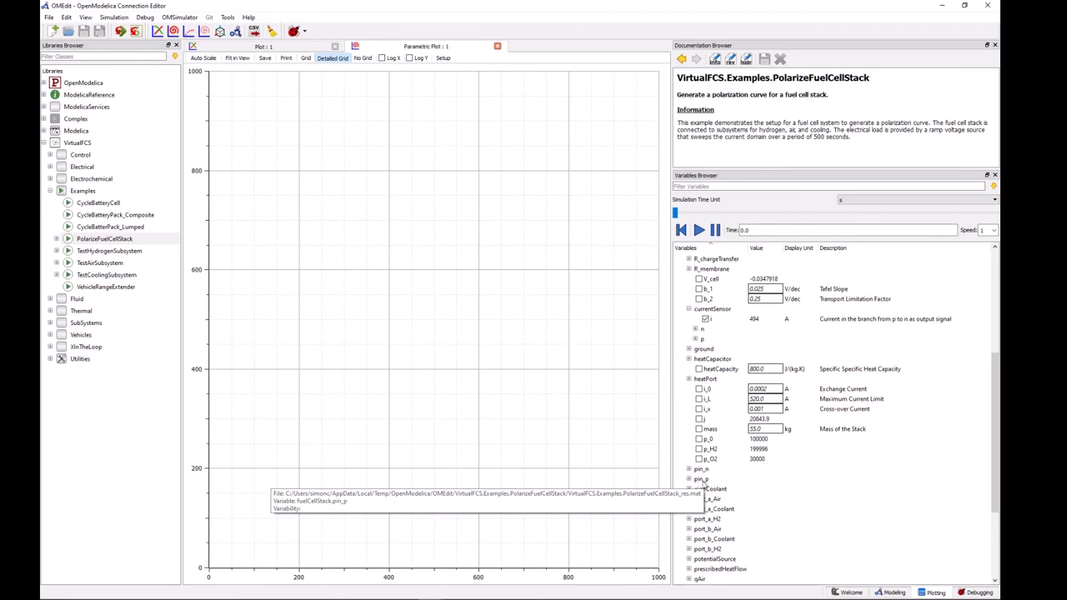
left_click(689, 480)
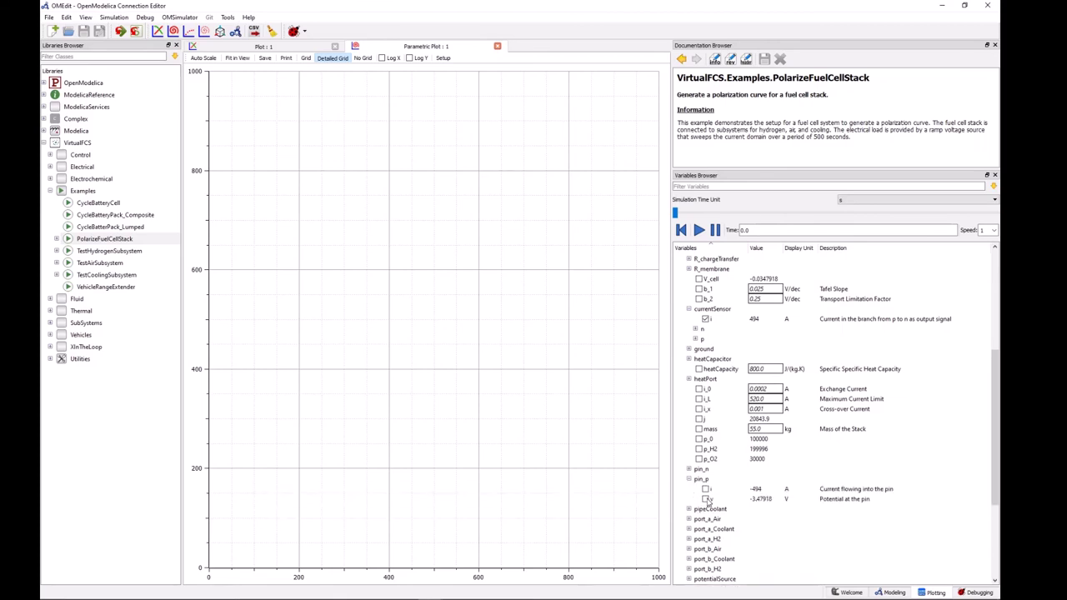
left_click(706, 499)
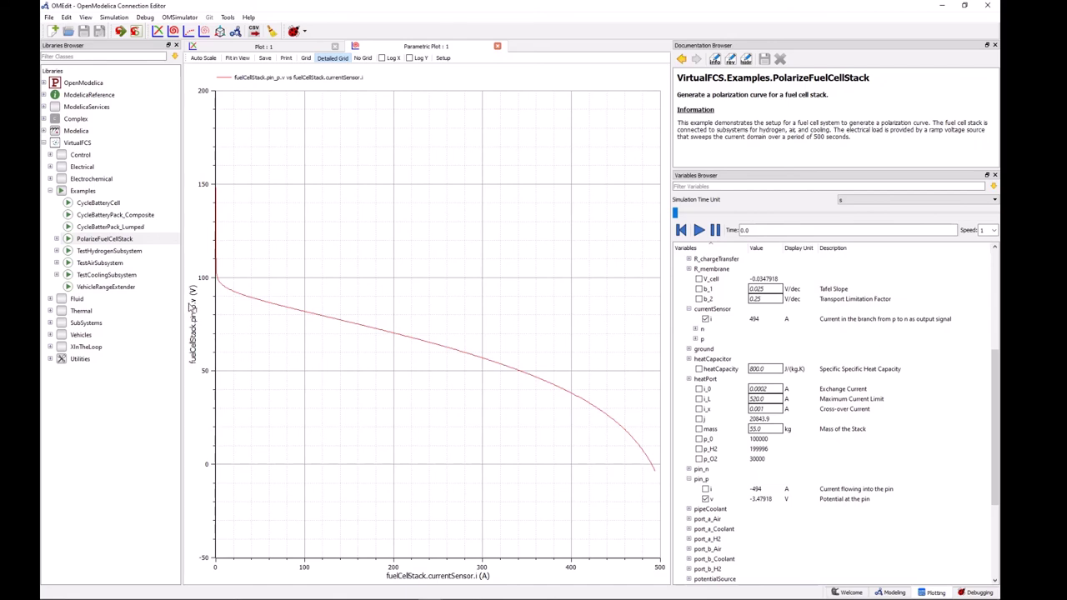
Step: Read voltages along the polarization curve: about 118.7 V at 0 s and 73.3 V at 174.9 s
left_click(241, 294)
mouse_move(228, 296)
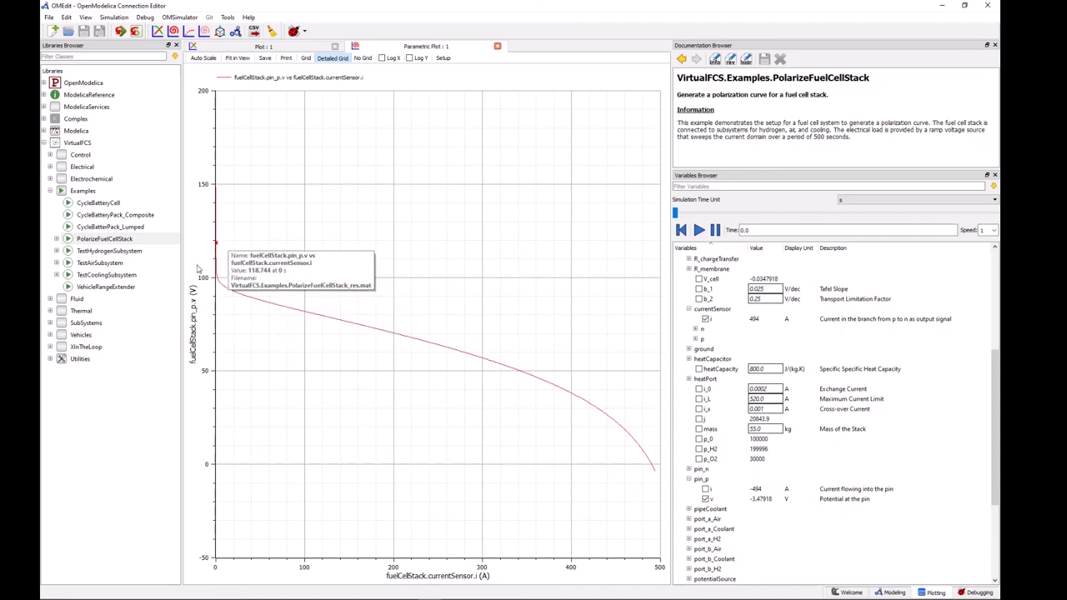
mouse_move(290, 307)
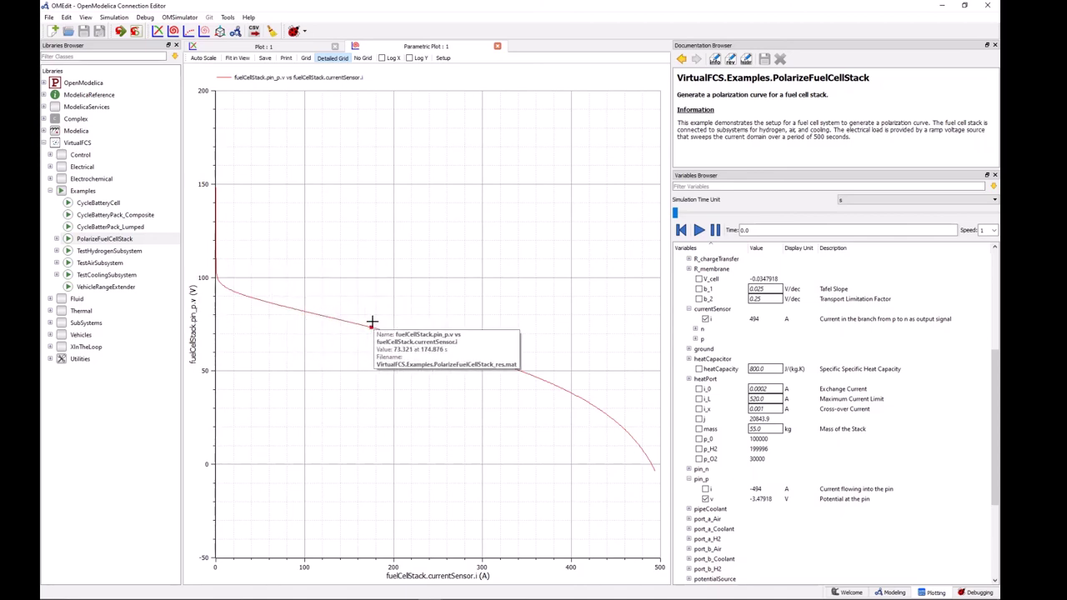